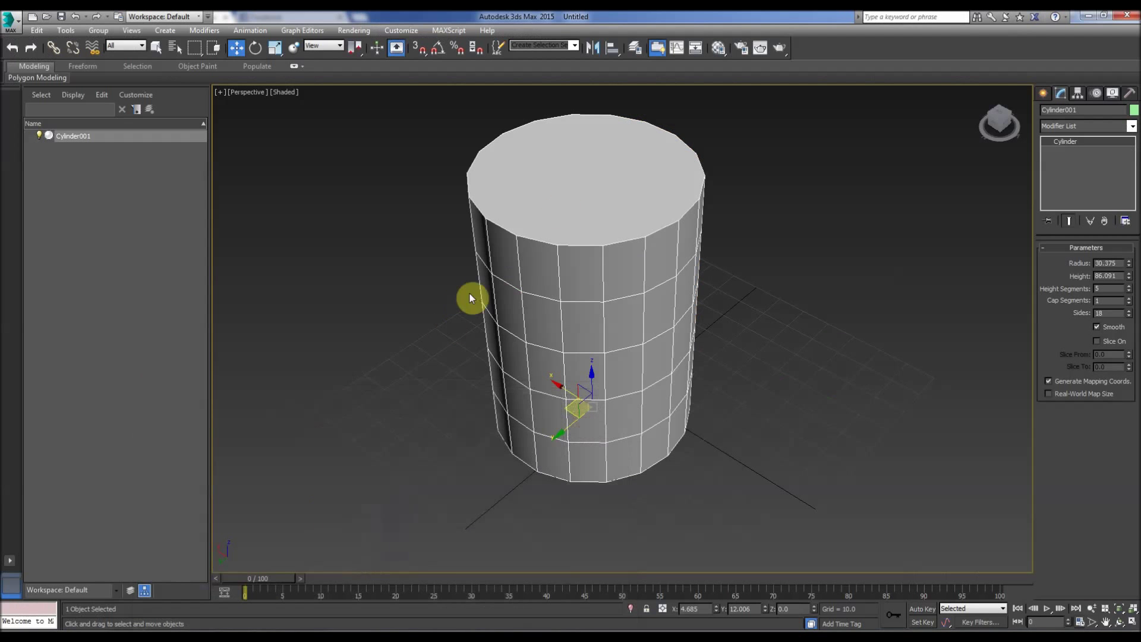
Reselect the 3ds Max cylinder and add a Bend modifier with a 34-degree angle.
click(436, 369)
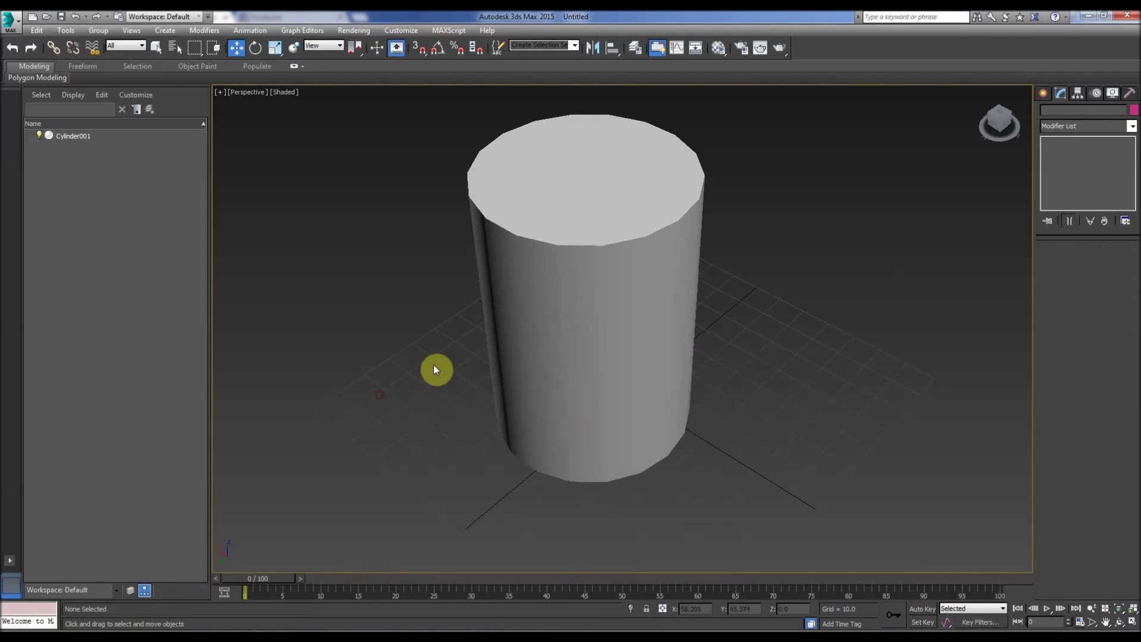
click(531, 316)
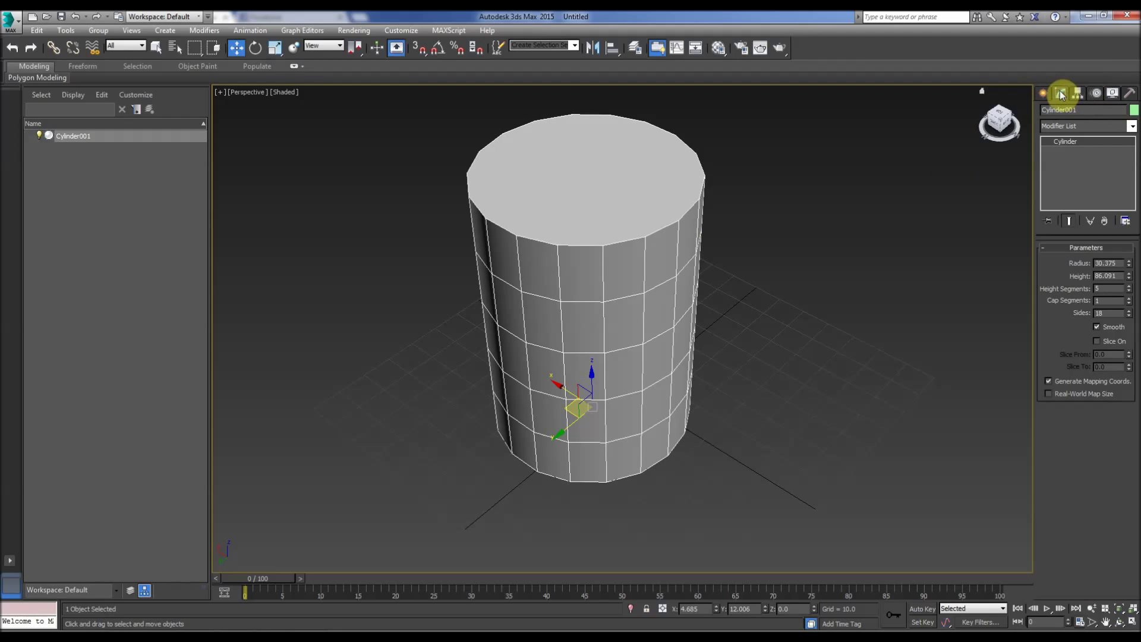
click(1107, 127)
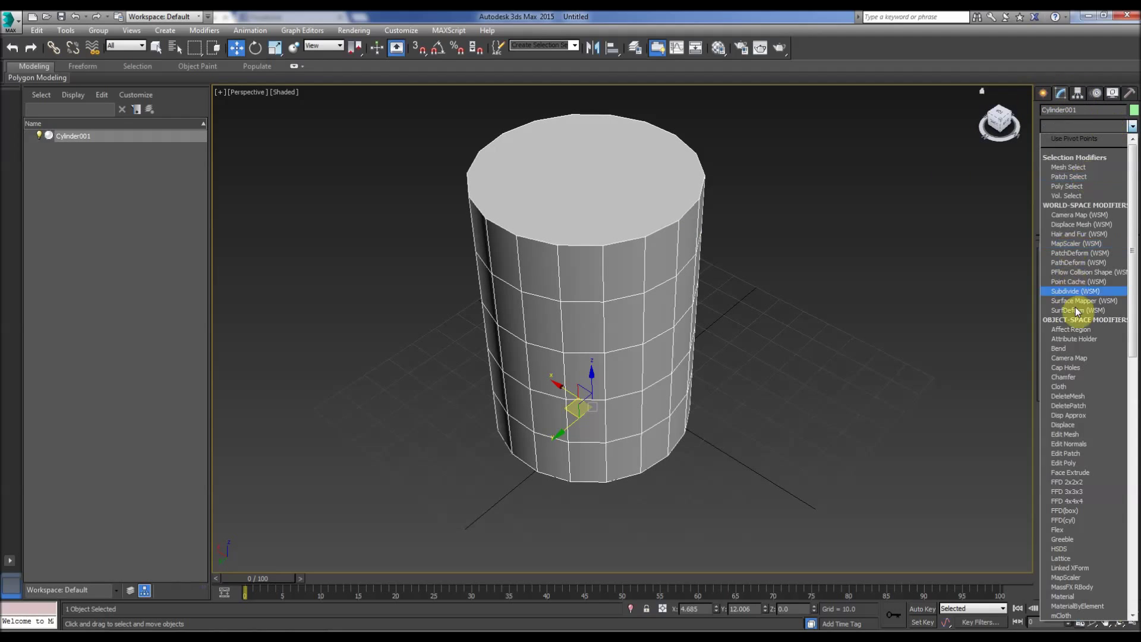
click(1084, 348)
drag(1117, 269, 1107, 225)
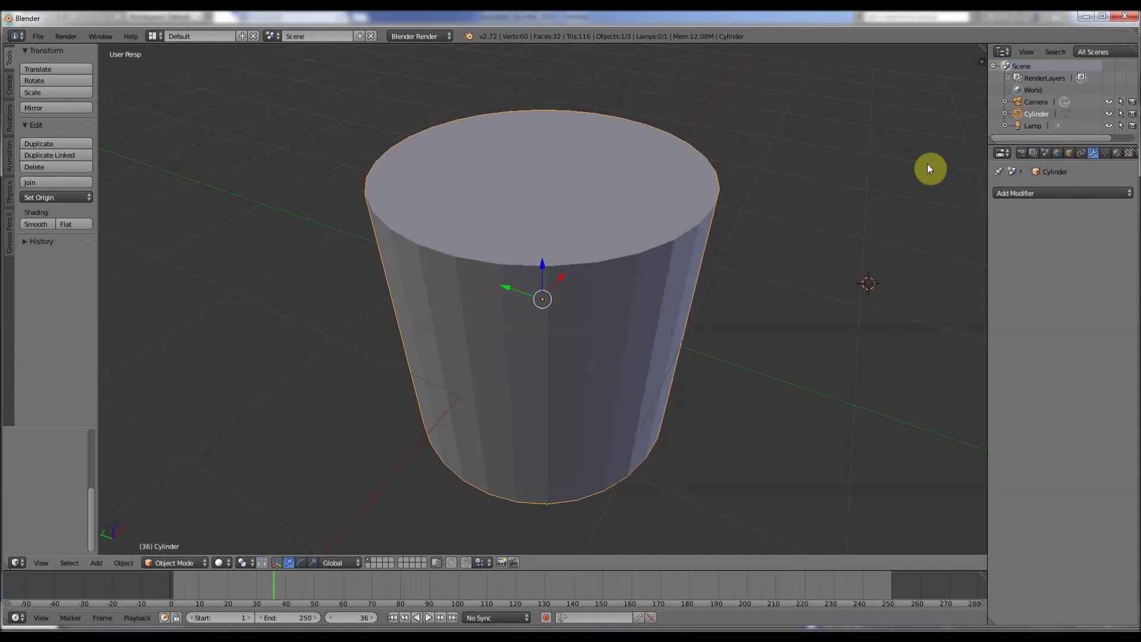
Give Blender's cylinder a Bevel modifier with width 0.1 and 2 segments.
click(1081, 154)
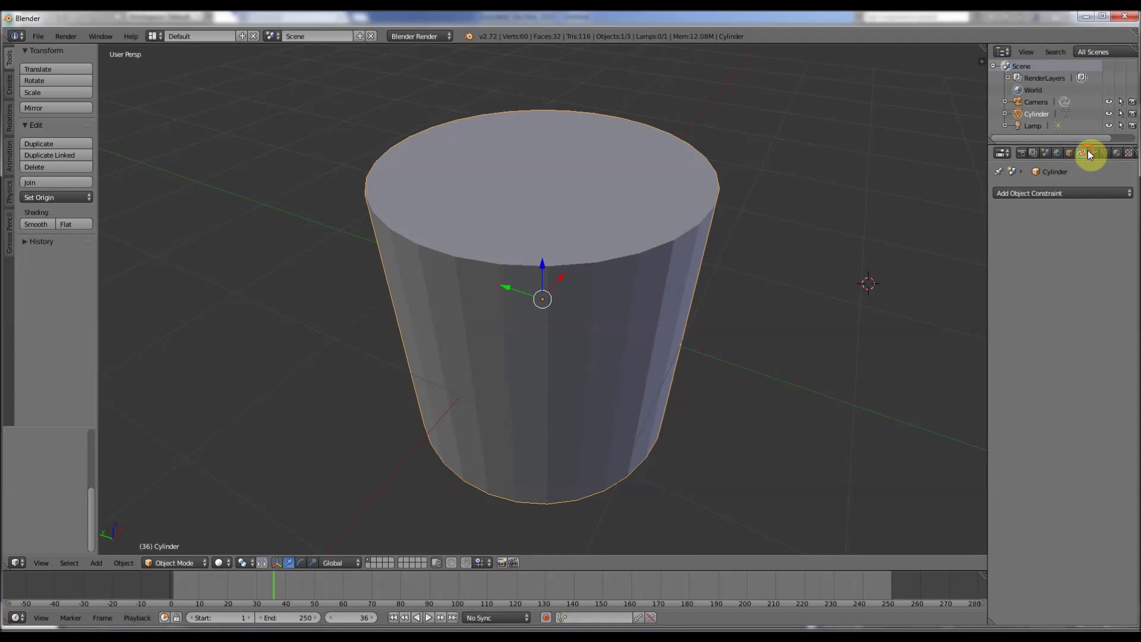
click(1094, 153)
click(1032, 194)
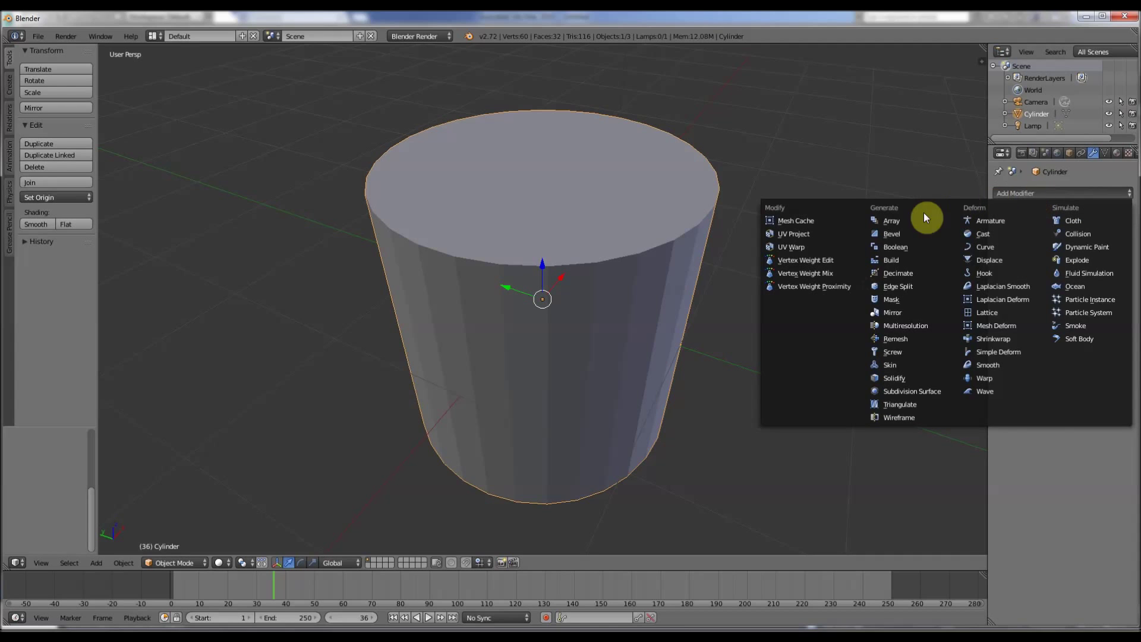
click(899, 237)
middle_drag(514, 311, 479, 288)
click(1056, 262)
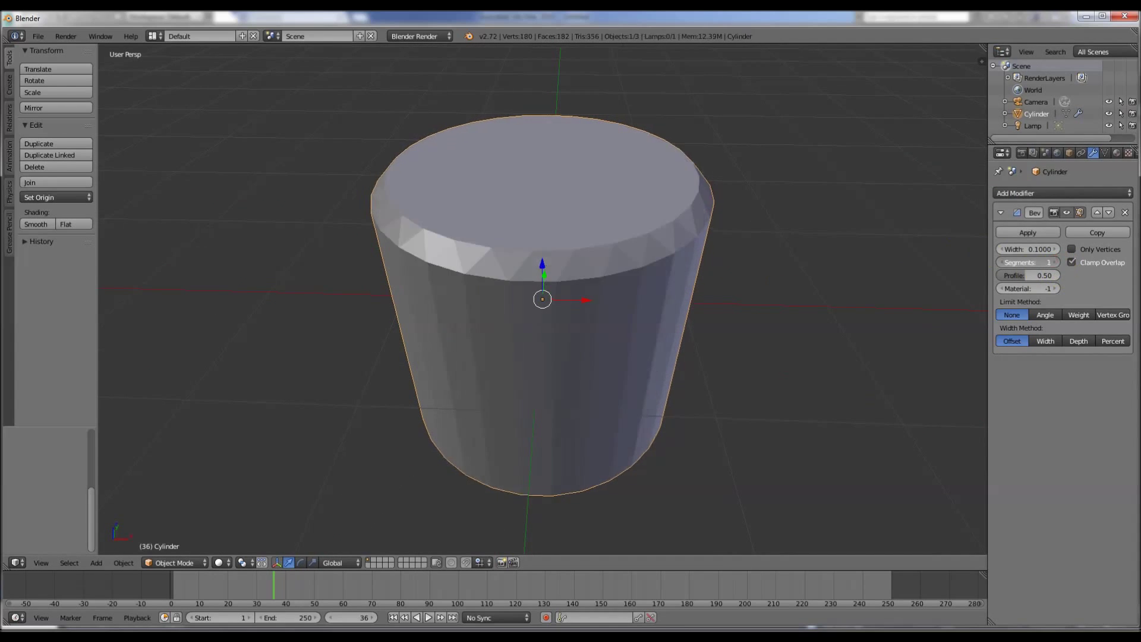
middle_drag(416, 280, 866, 288)
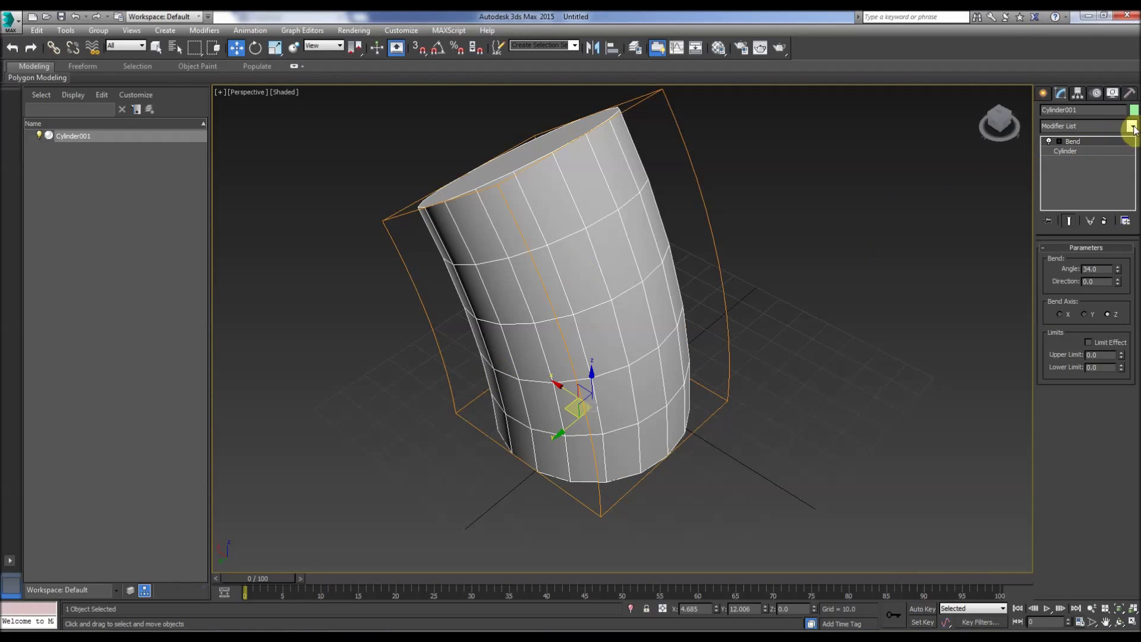
Add an FFD 4x4x4 modifier above Bend on the 3ds Max cylinder.
click(1132, 126)
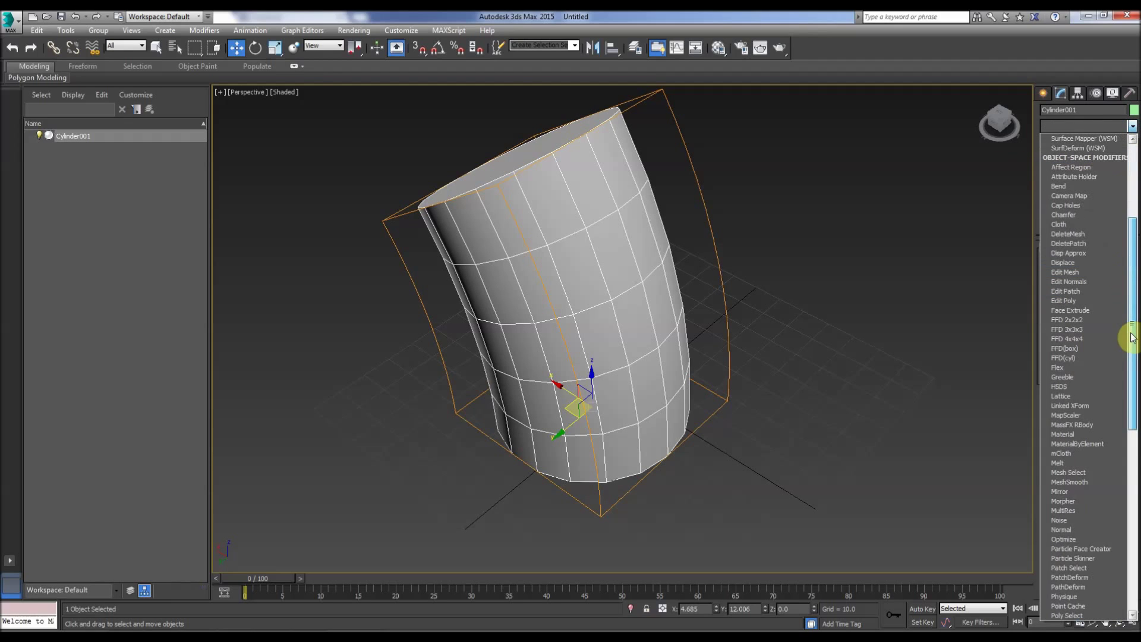
drag(1131, 263, 1131, 336)
click(1067, 348)
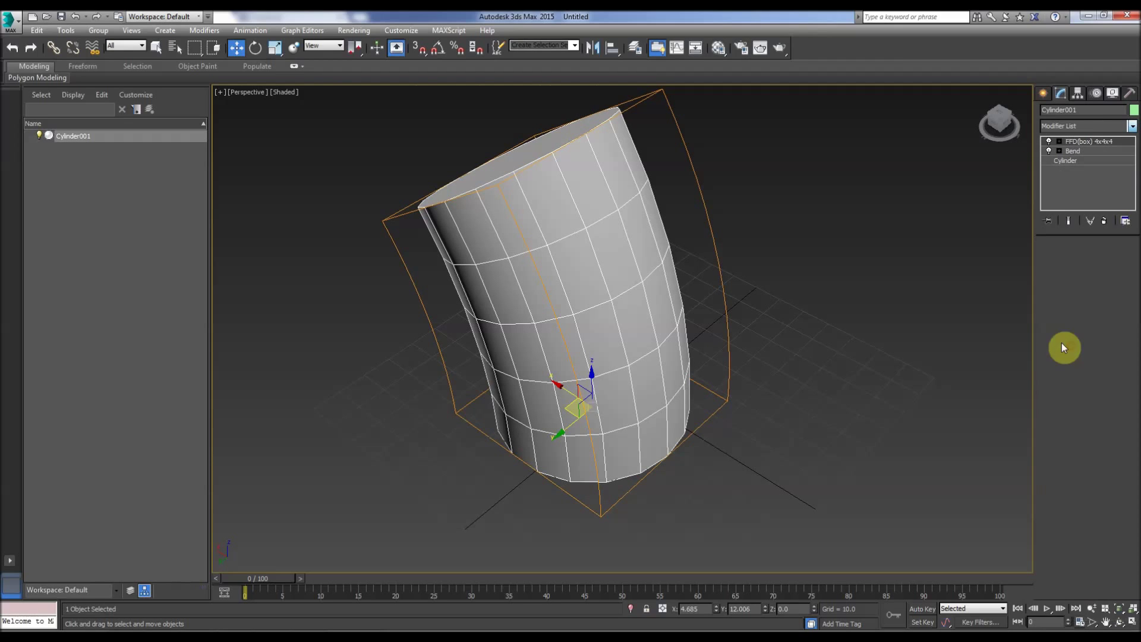
Box-select a group of FFD control points, move them up and right, then deselect.
click(1059, 141)
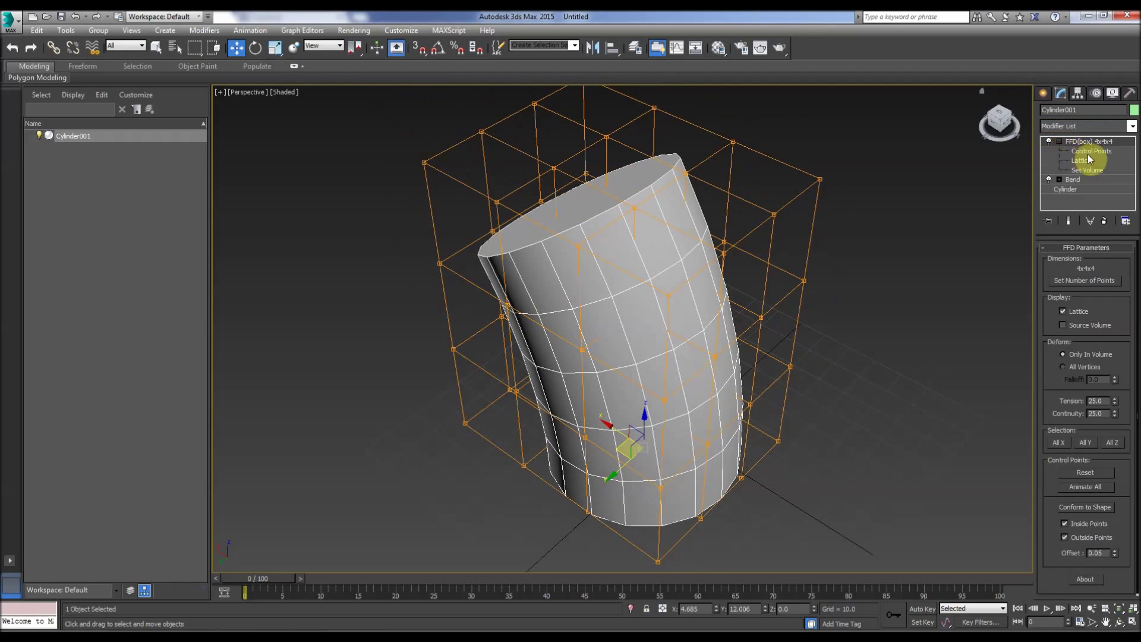
click(1092, 151)
drag(764, 143, 836, 272)
drag(782, 211, 821, 182)
click(1058, 145)
click(1059, 143)
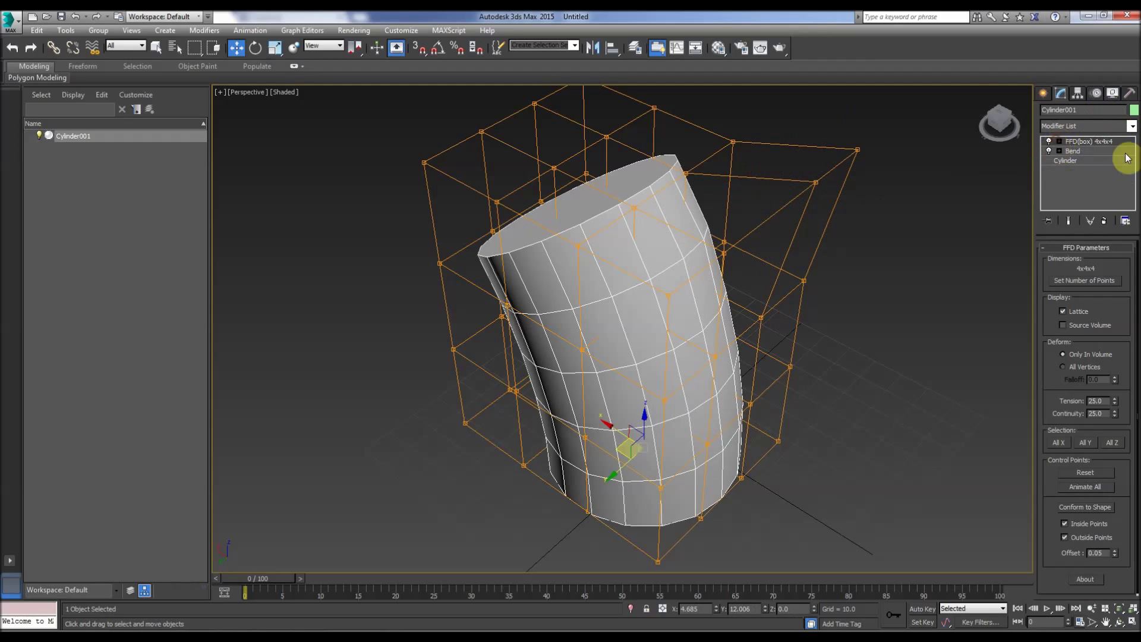
click(865, 280)
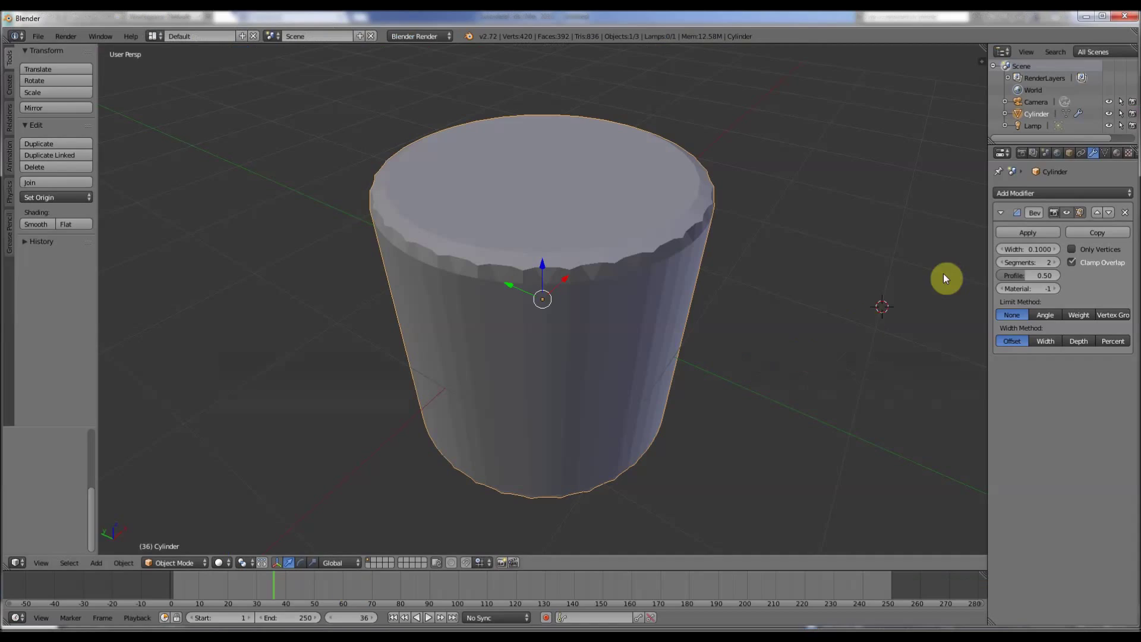
Add a Build modifier after Bevel, play to frame 85, and collapse both modifier panels.
click(1047, 193)
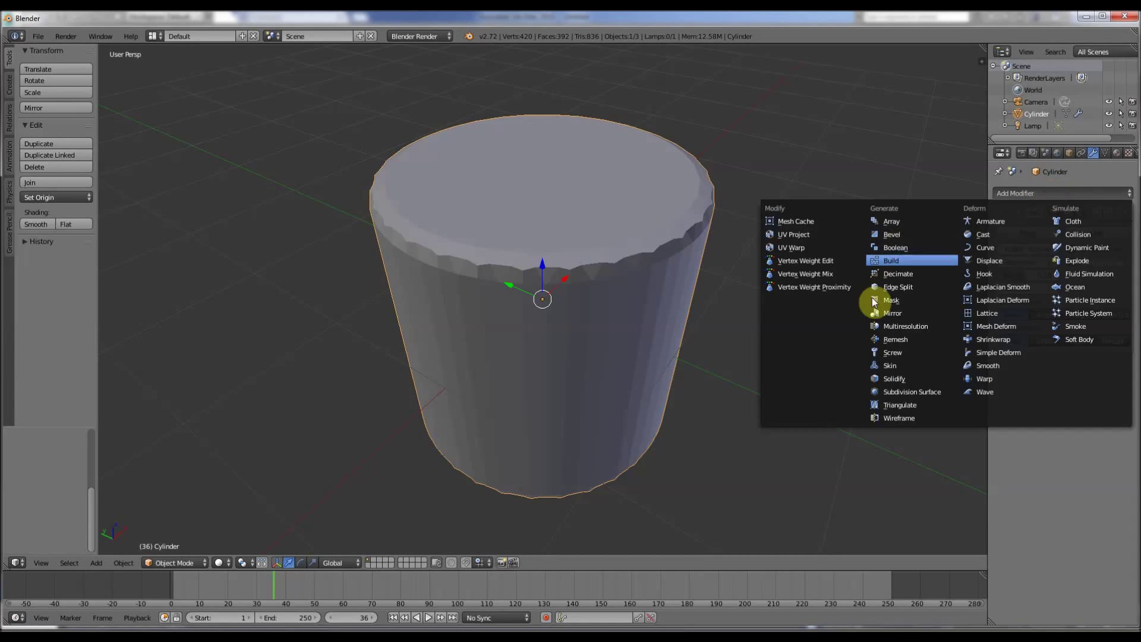
click(888, 260)
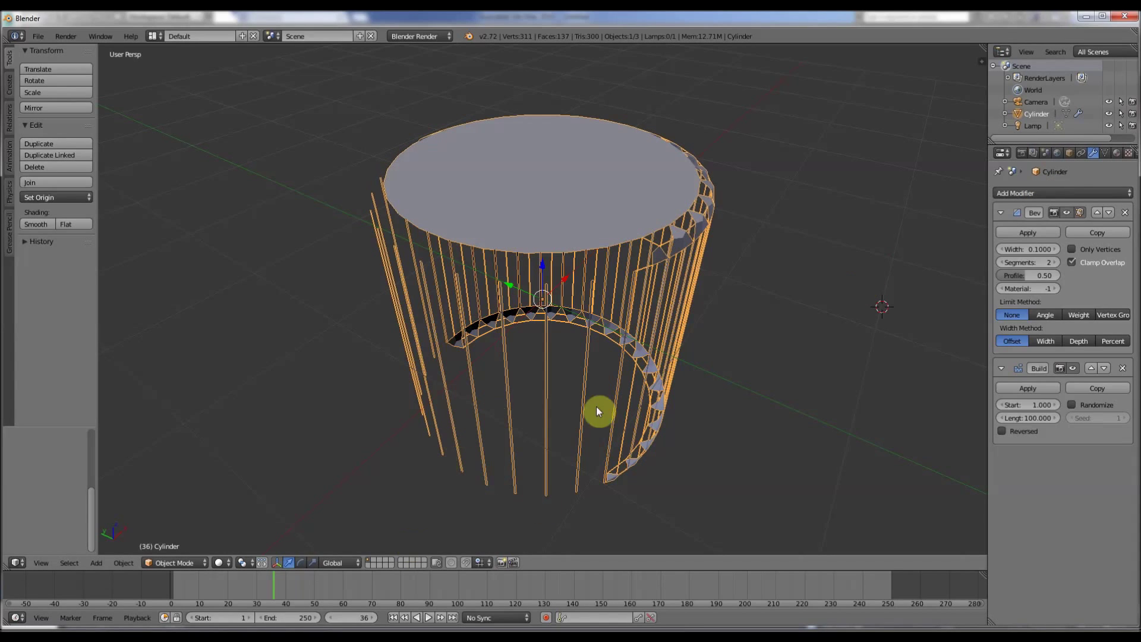
click(426, 619)
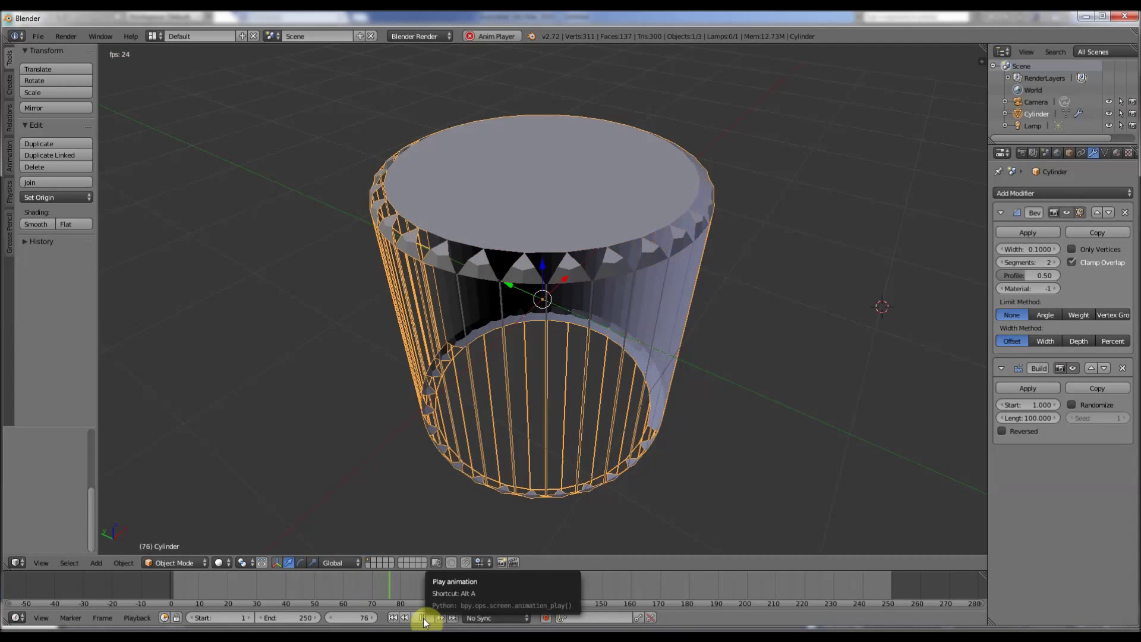
click(423, 619)
mouse_move(369, 421)
middle_down()
mouse_move(361, 412)
mouse_move(379, 421)
middle_up()
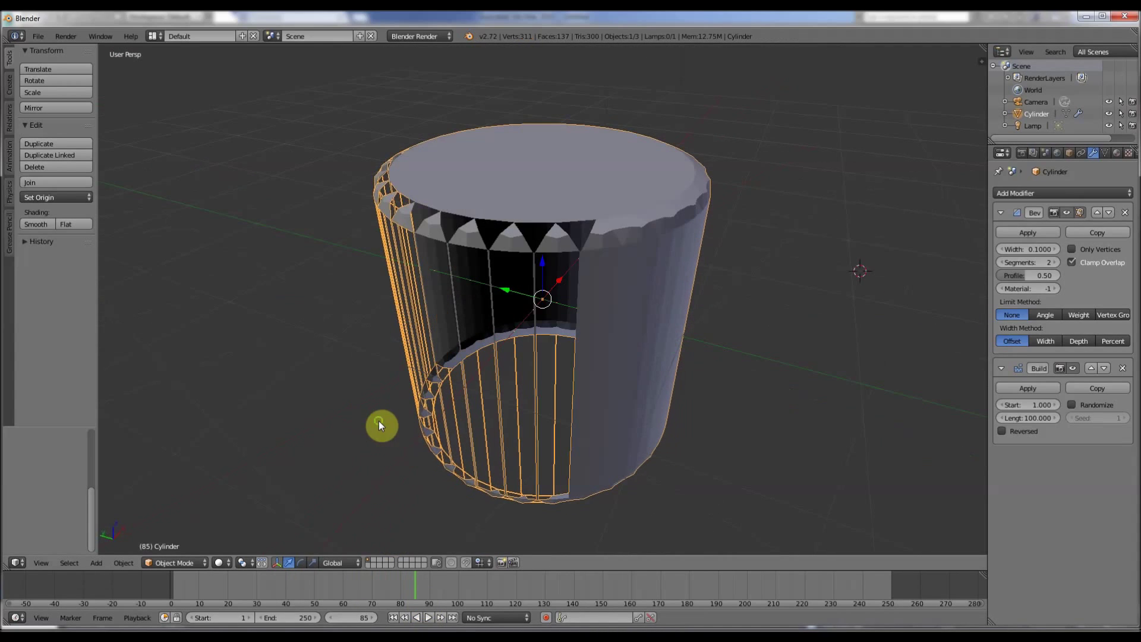
click(1002, 212)
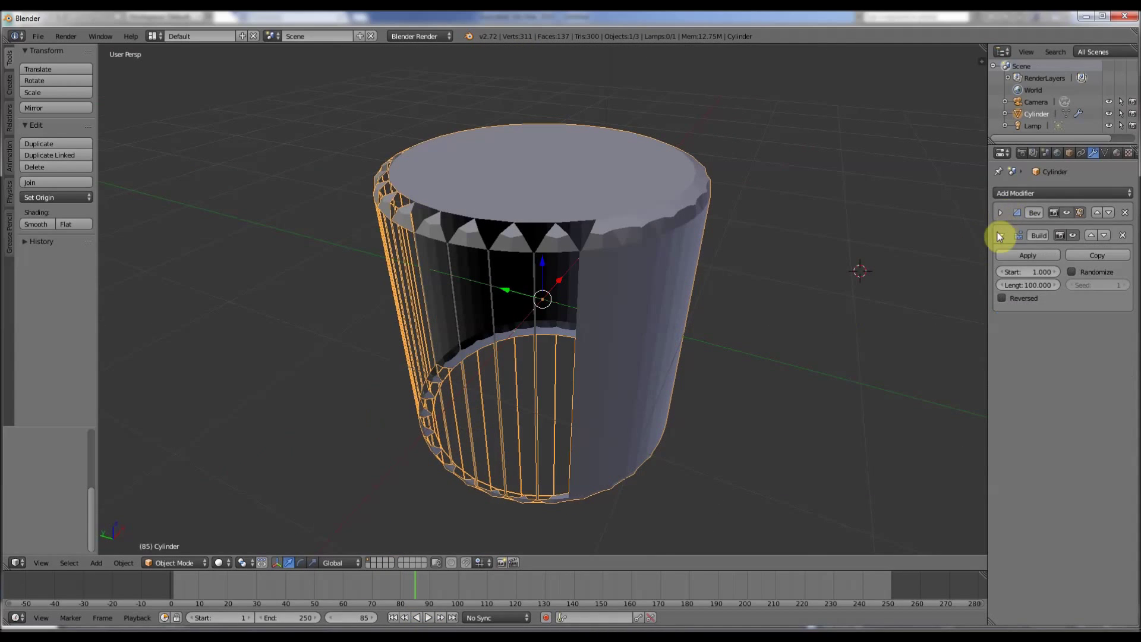
click(999, 235)
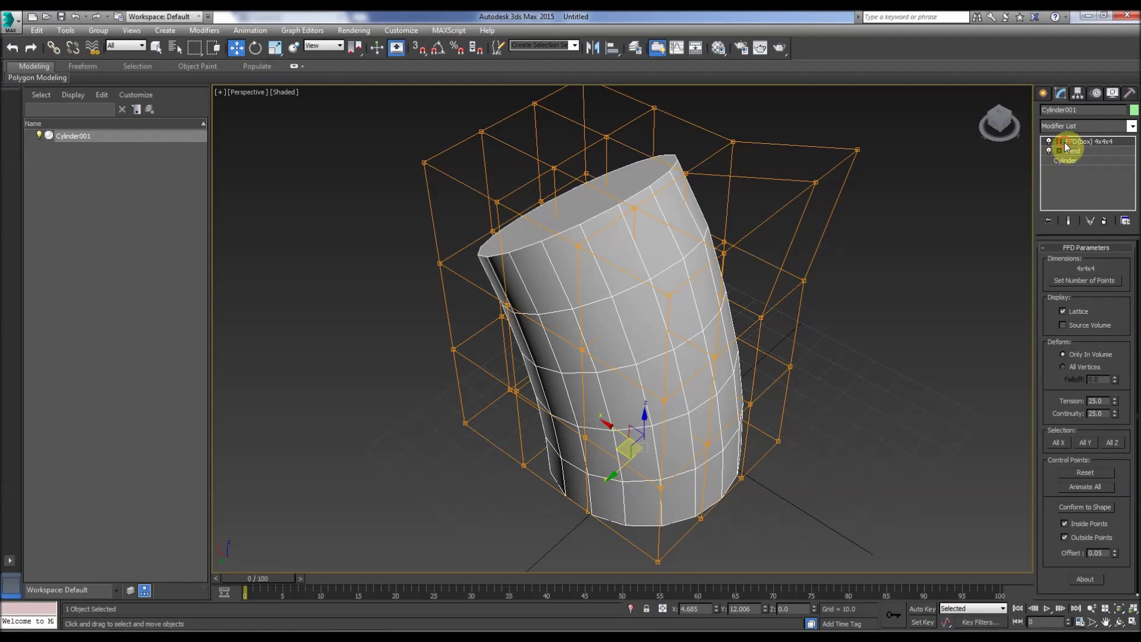
Drag FFD(box) 4x4x4 below Bend, then reorder the stack so Bend ends on top.
drag(1067, 147, 1068, 156)
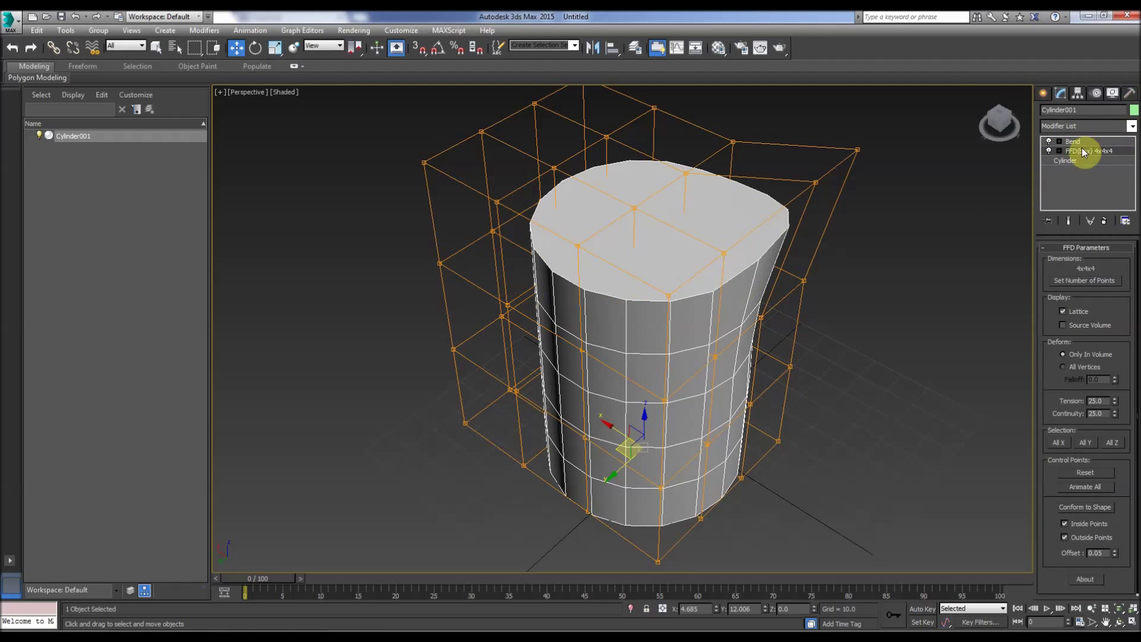
mouse_move(1079, 141)
mouse_down()
mouse_move(1069, 155)
mouse_move(1071, 141)
mouse_up()
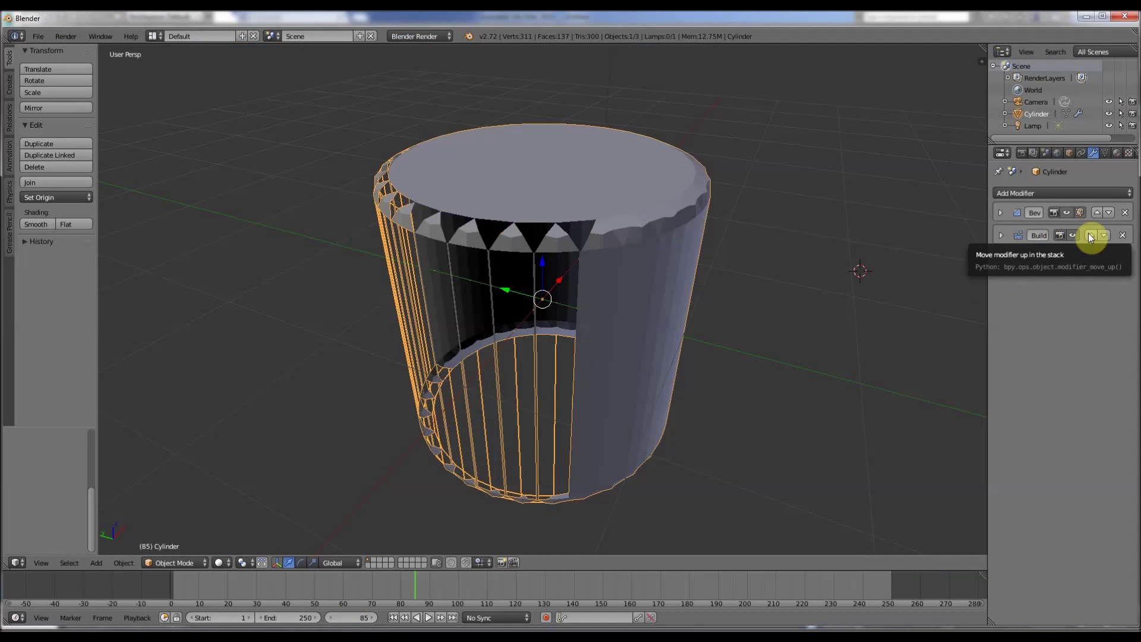
Add a Mirror modifier to Blender's cylinder and delete Bevel, leaving Build and Mirror.
click(1089, 234)
click(1107, 212)
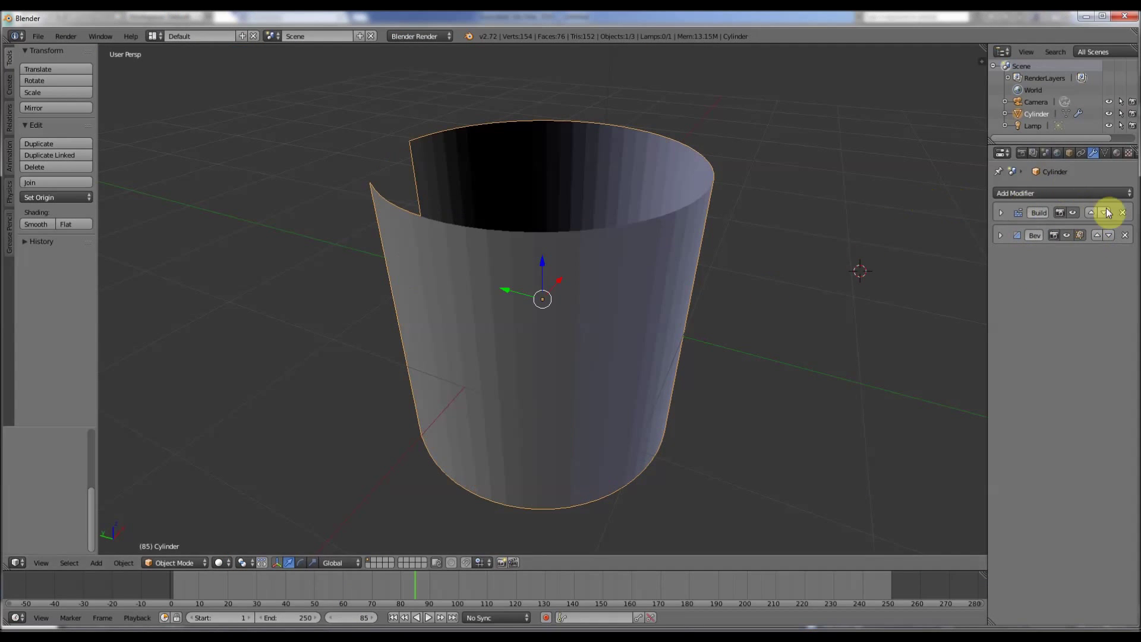
middle_drag(433, 348, 534, 204)
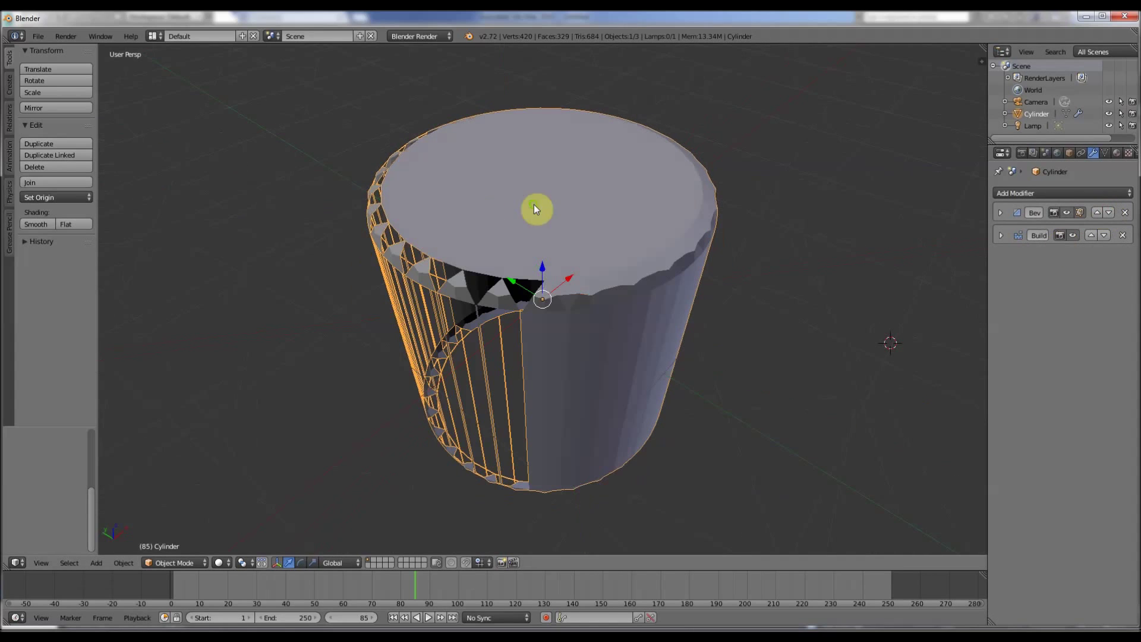
click(1069, 191)
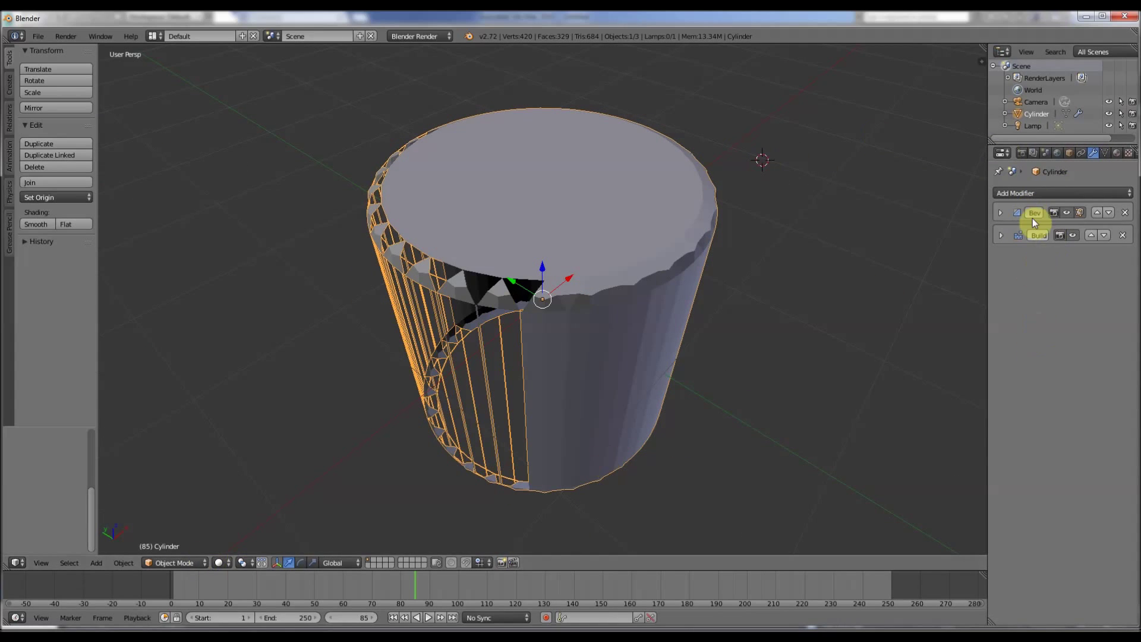
click(1018, 191)
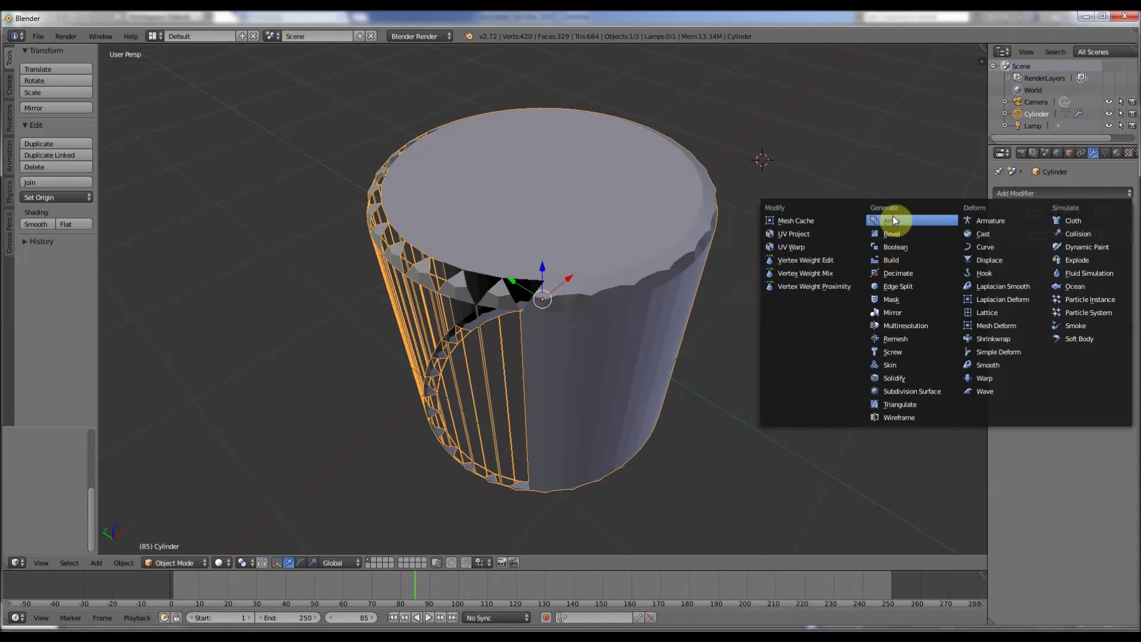
click(909, 312)
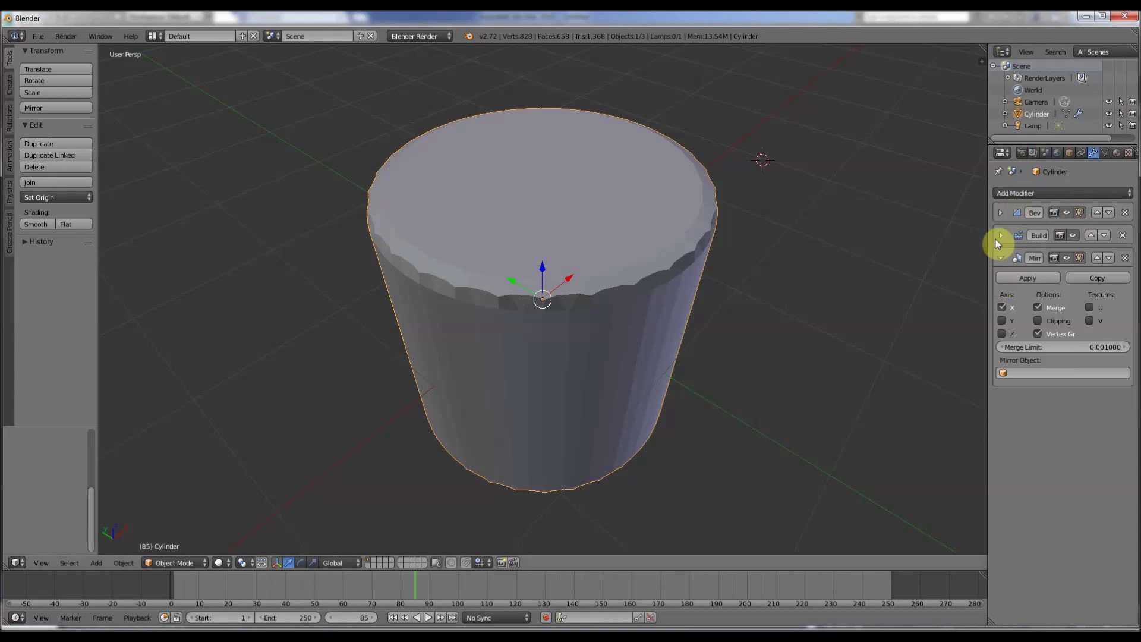
click(1125, 212)
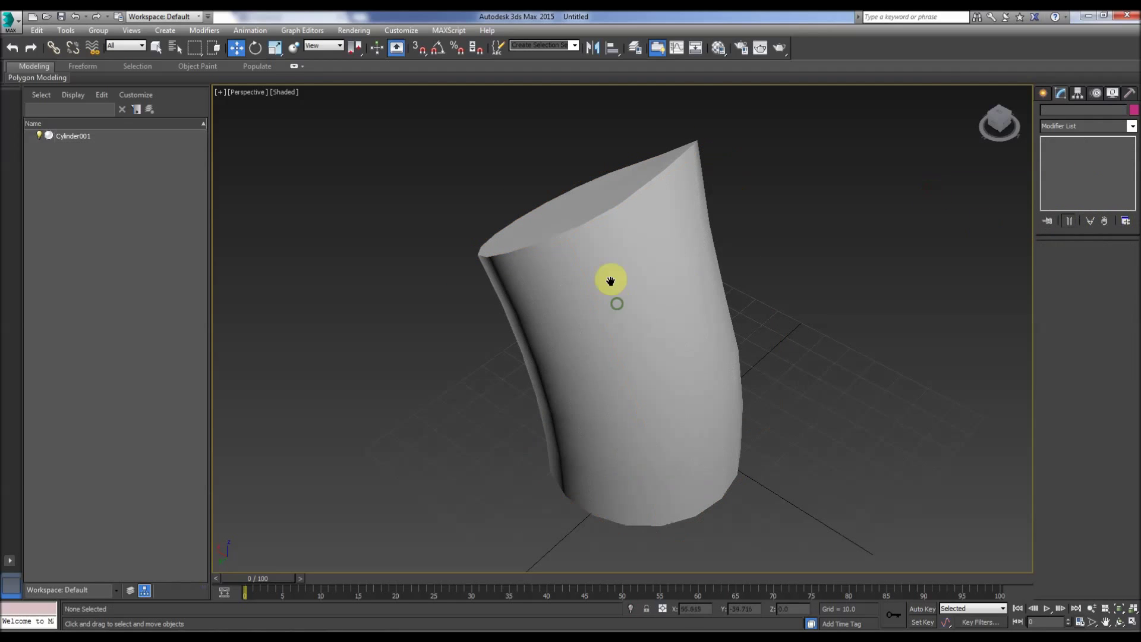
Select Cylinder001, orbit around it, and convert it to an Editable Poly.
click(606, 291)
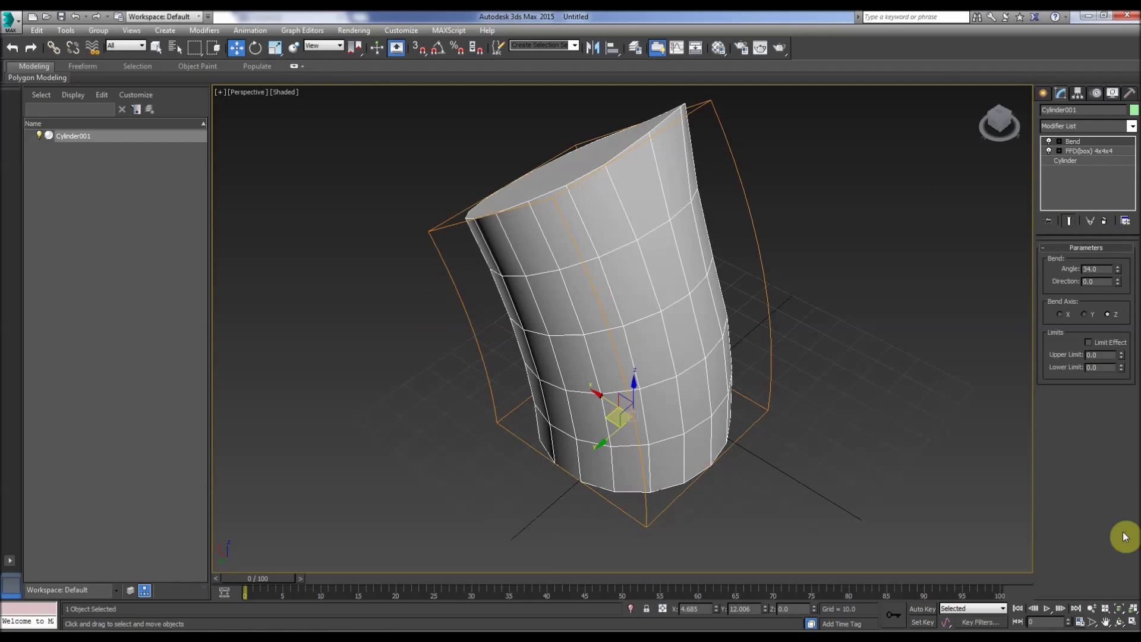
click(1120, 622)
drag(594, 324, 642, 305)
right_click(642, 306)
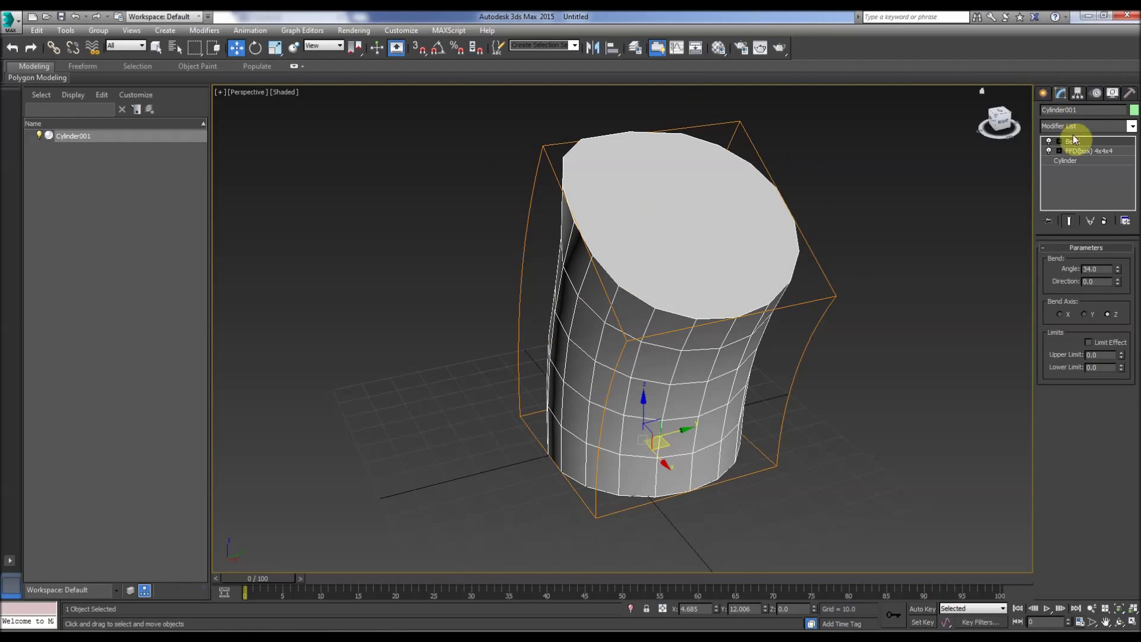
right_click(661, 252)
mouse_move(710, 366)
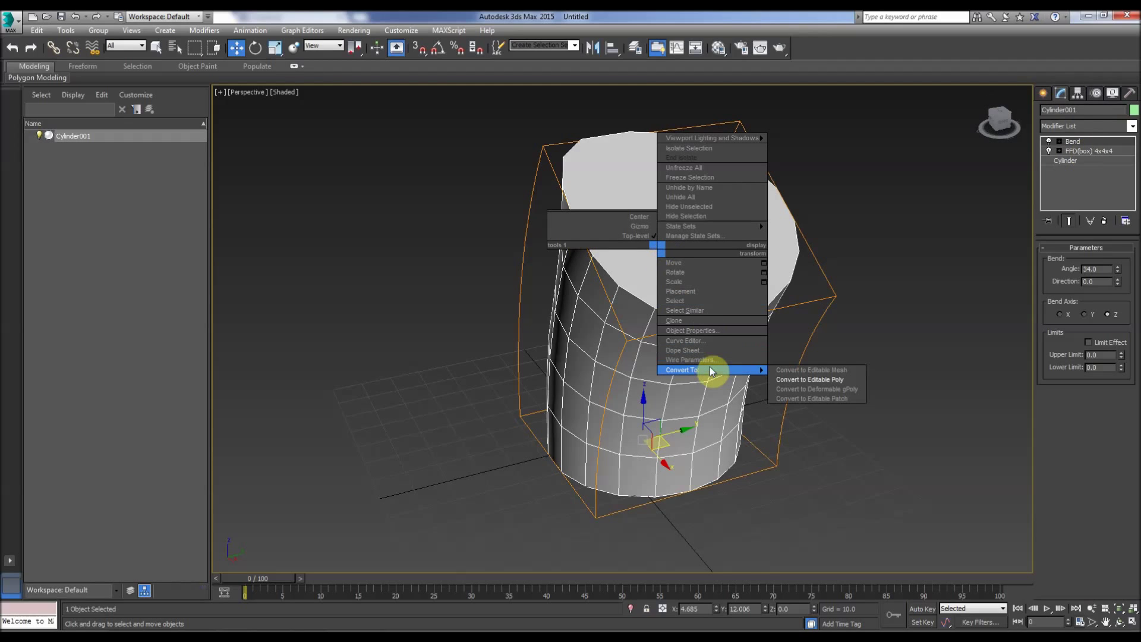
click(790, 381)
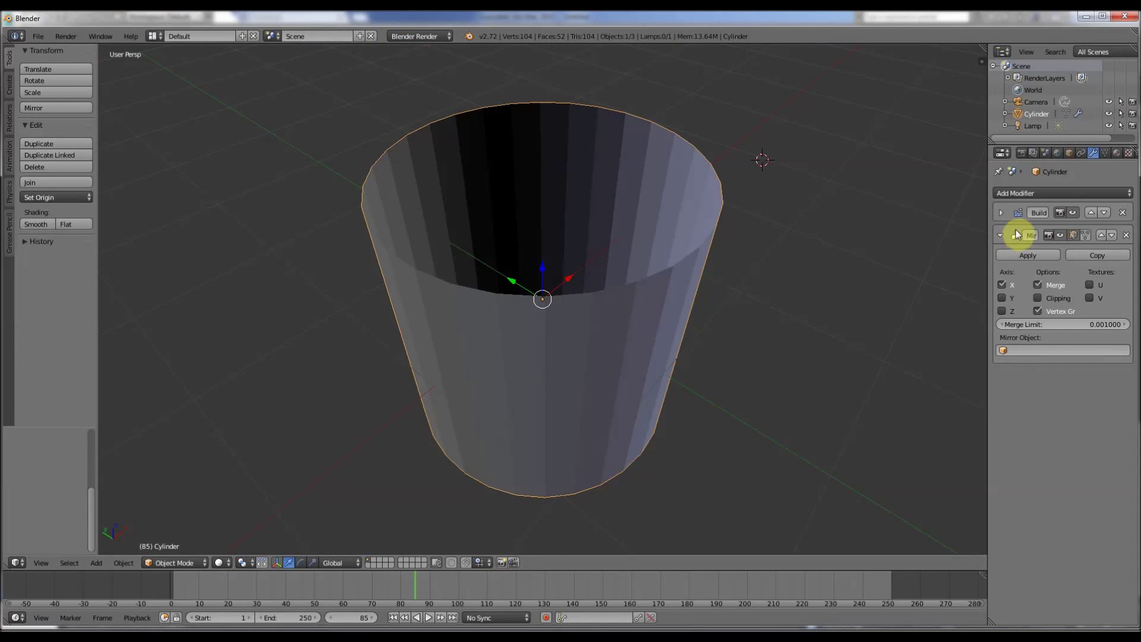
Reverse playback to frame 35, then apply the Mirror and Build modifiers.
click(421, 618)
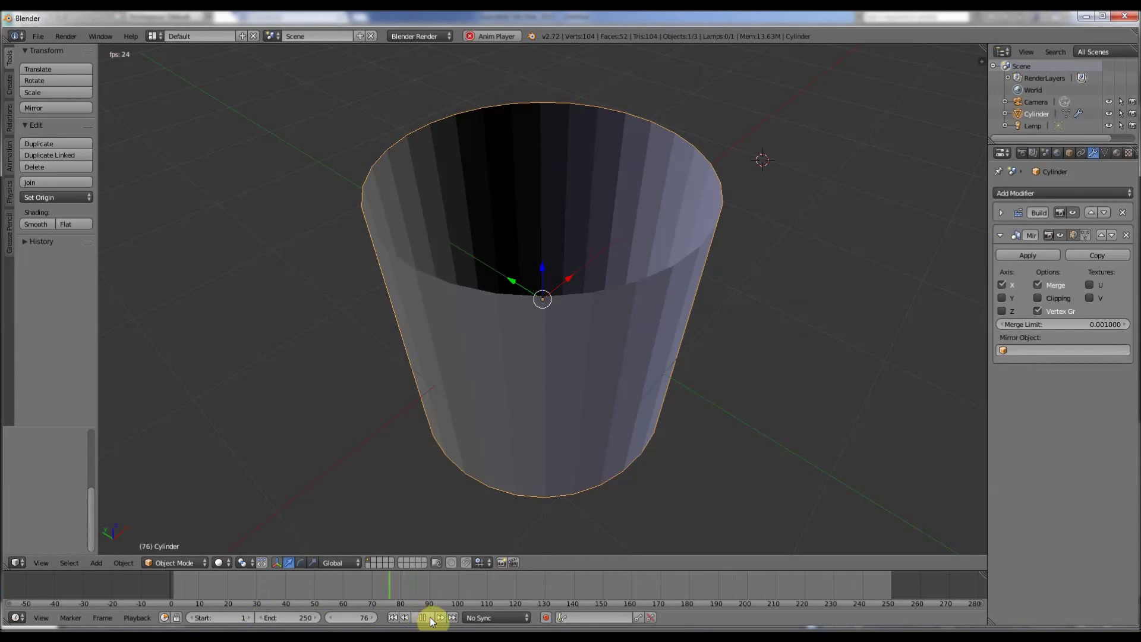
click(422, 618)
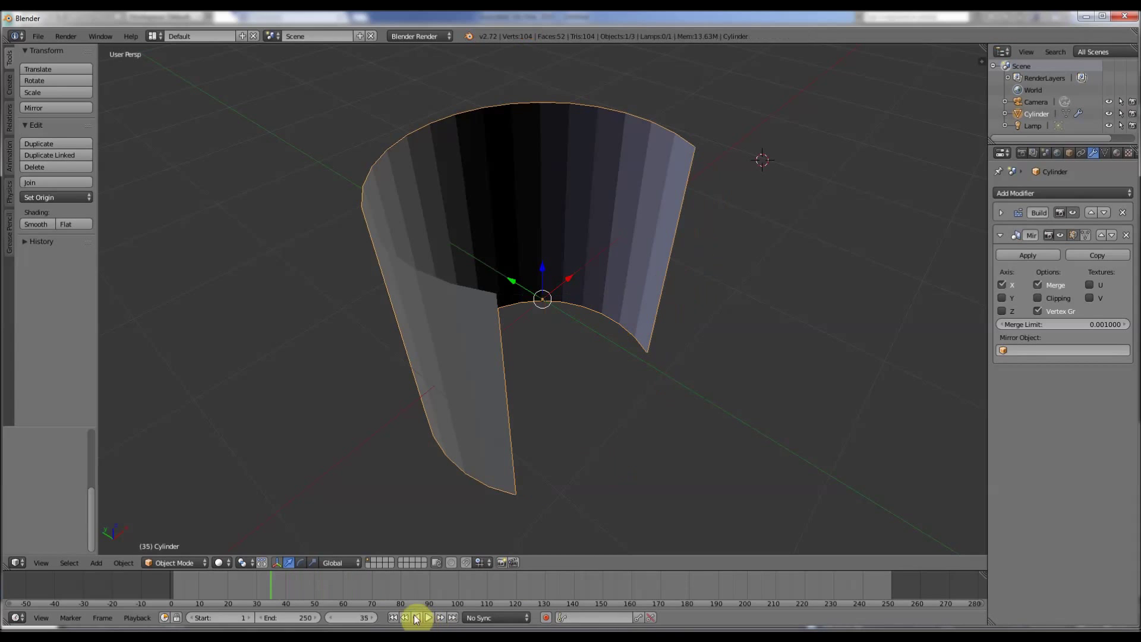
middle_drag(581, 314, 548, 311)
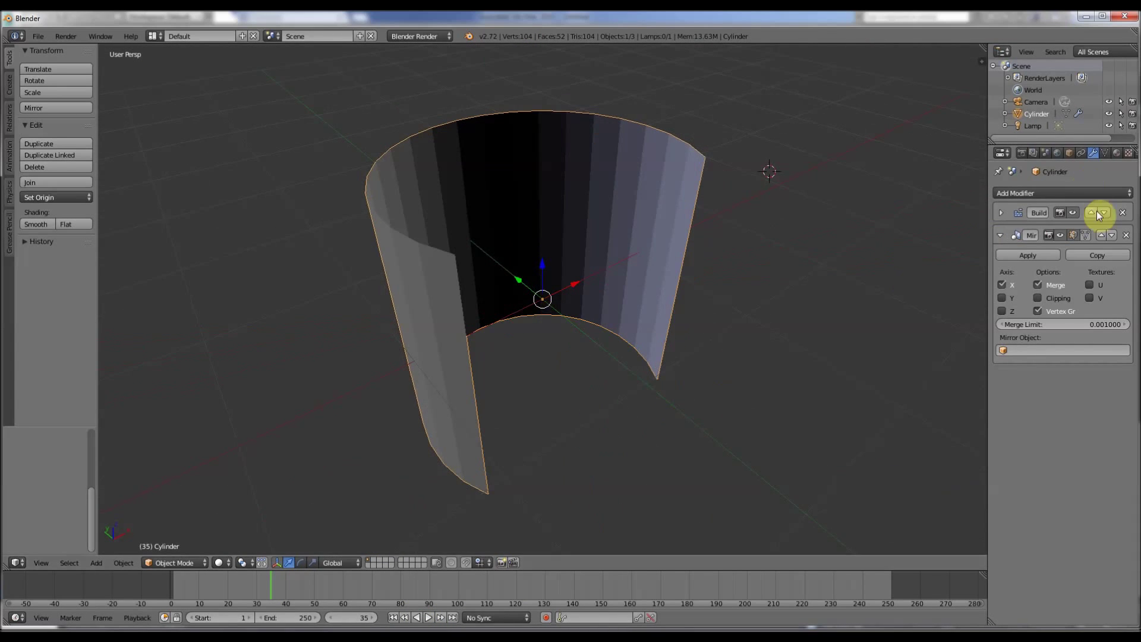
click(1030, 255)
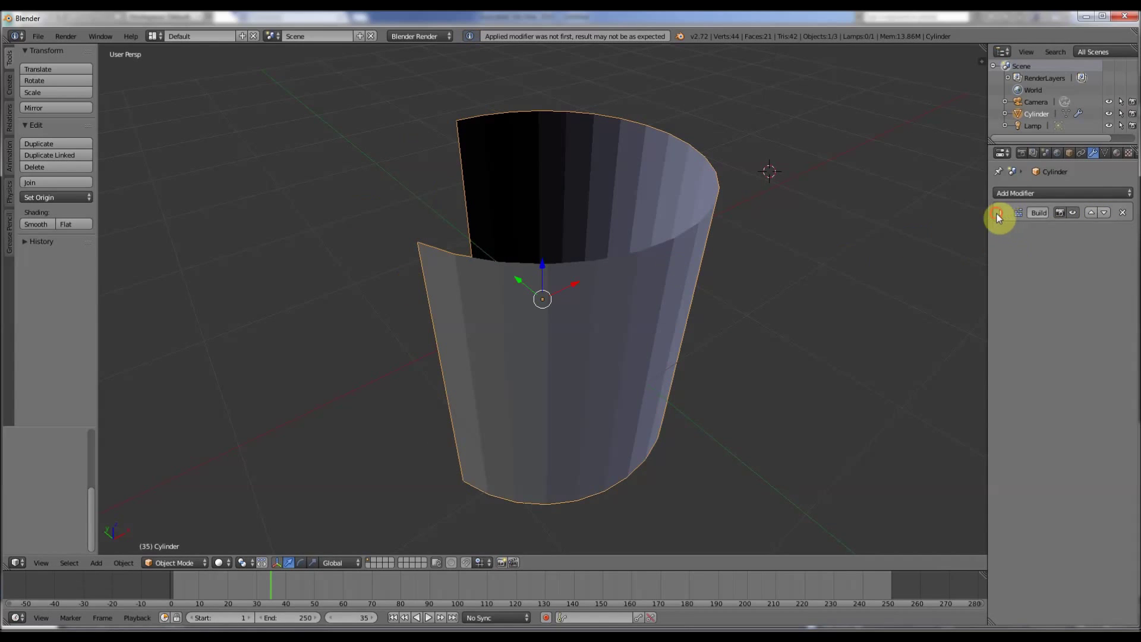
click(998, 213)
click(1022, 233)
Enter Edit Mode on the partial cylinder, switch to face select, and select a front face strip.
middle_drag(661, 287, 753, 295)
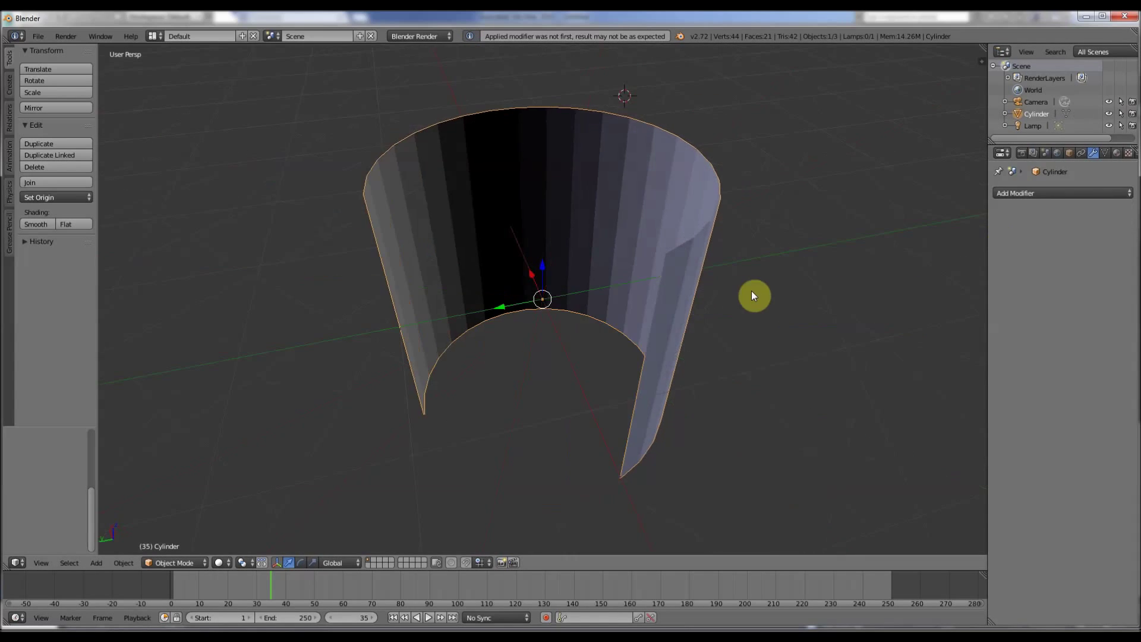
click(458, 259)
key(Tab)
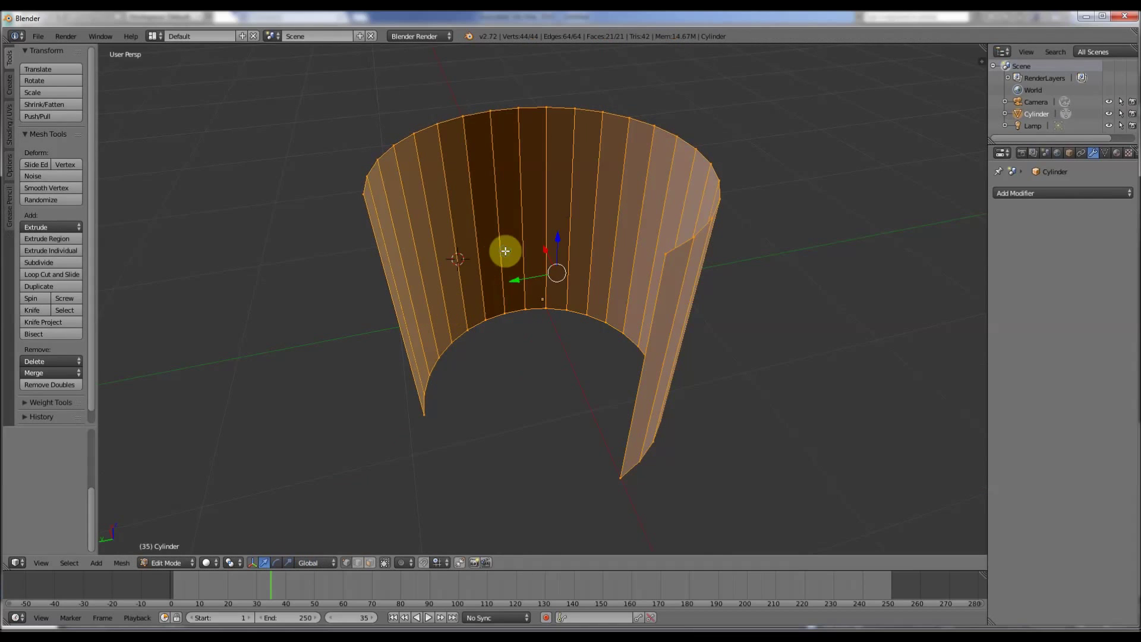
middle_drag(543, 219, 635, 324)
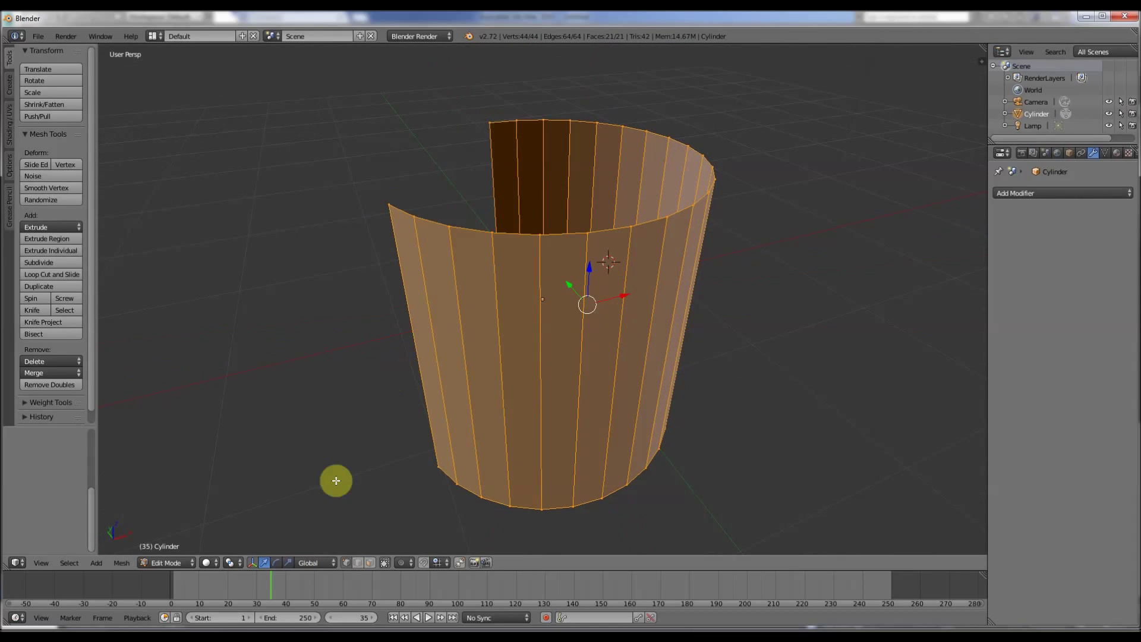
click(370, 562)
right_click(555, 377)
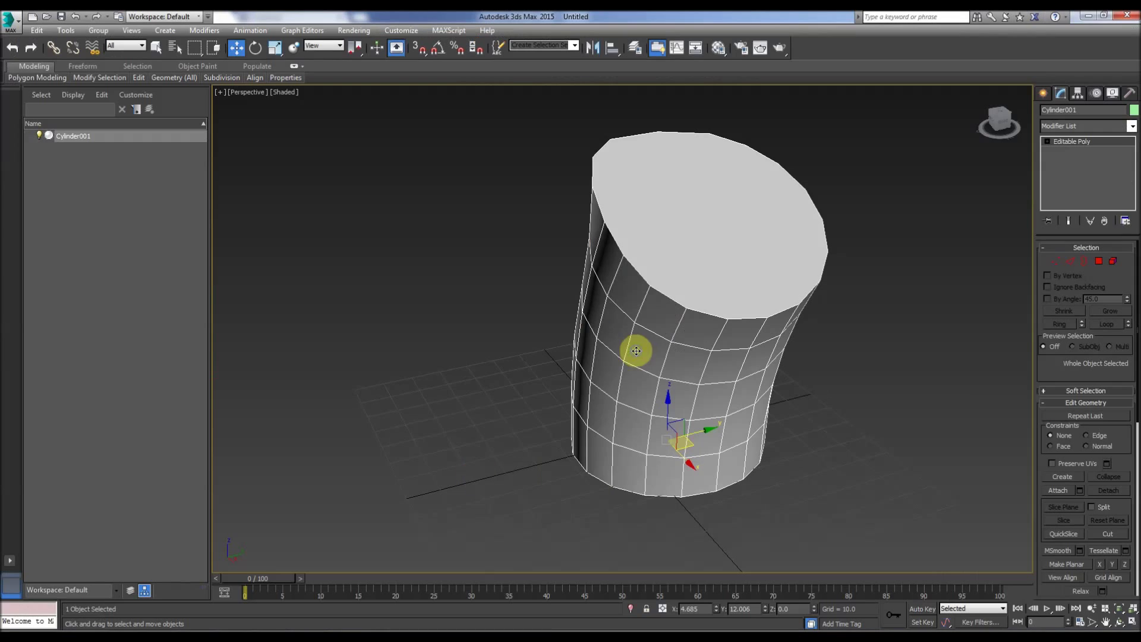
At Polygon level, select a side polygon on the collapsed cylinder and orbit to inspect it.
right_click(632, 349)
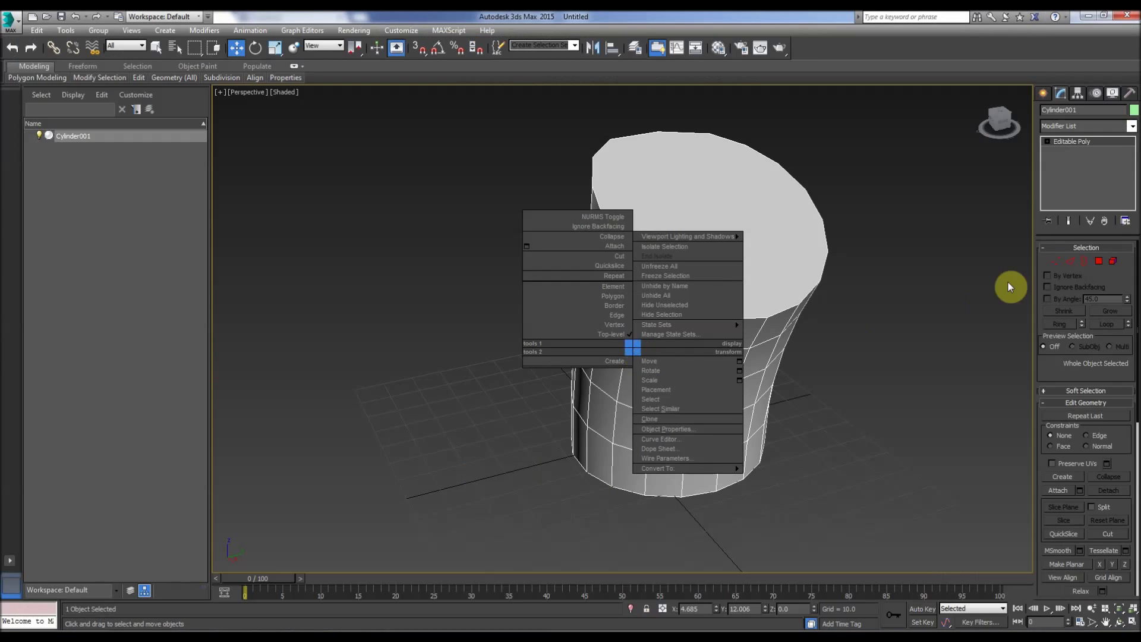
click(1101, 266)
click(1100, 267)
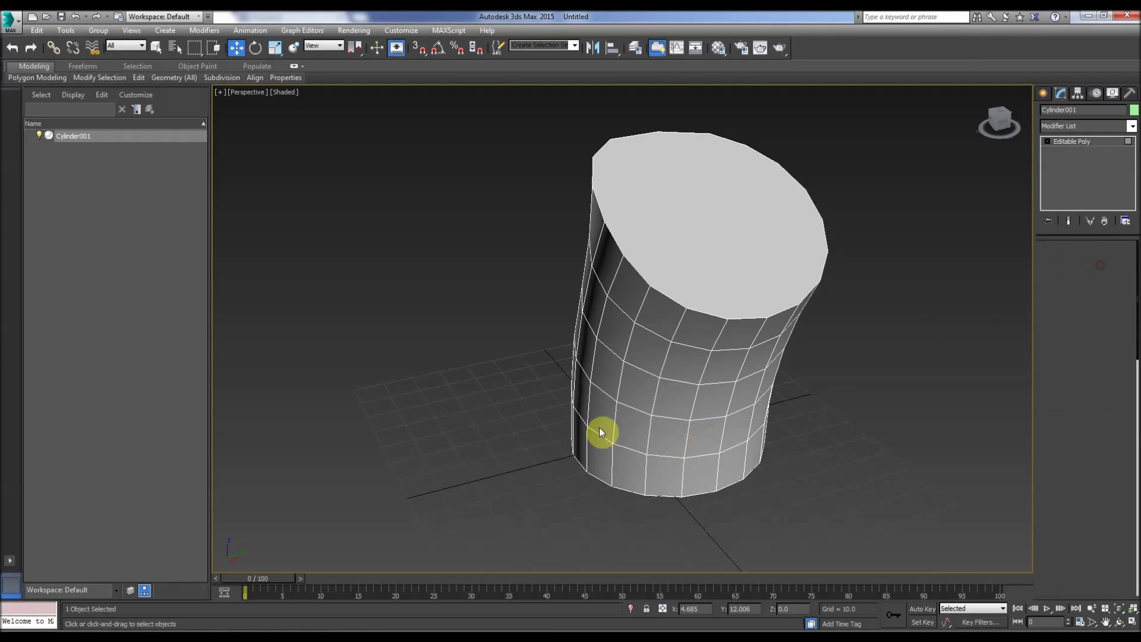
click(638, 349)
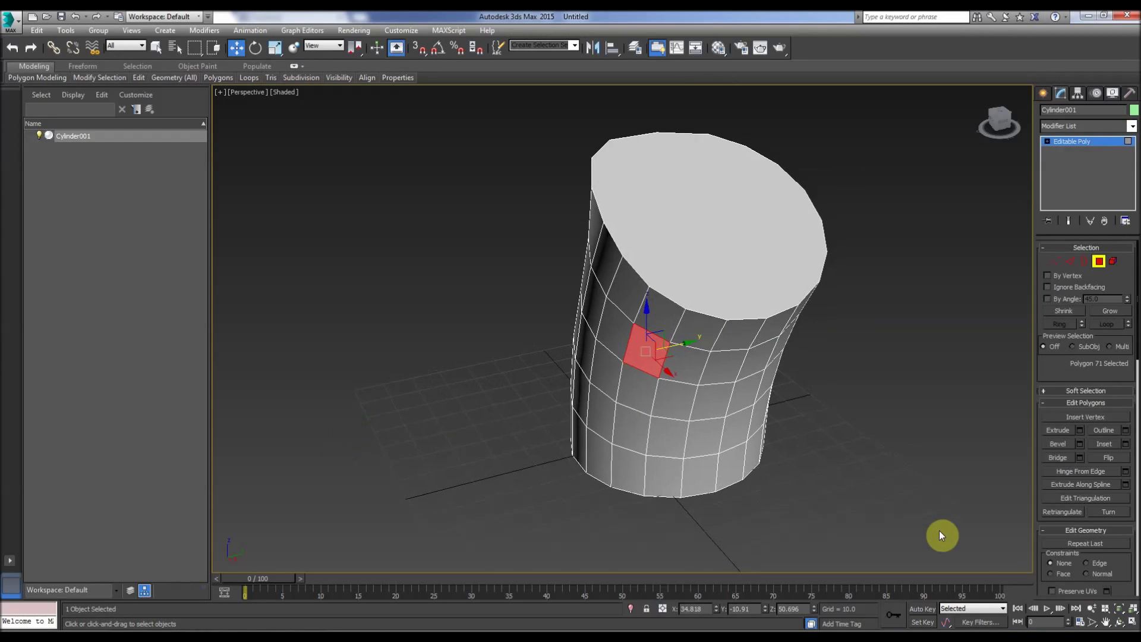
click(1119, 622)
drag(466, 336, 719, 408)
right_click(718, 407)
Clear the polygon selection, exit sub-object level, deselect the cylinder, and return to Blender.
click(718, 407)
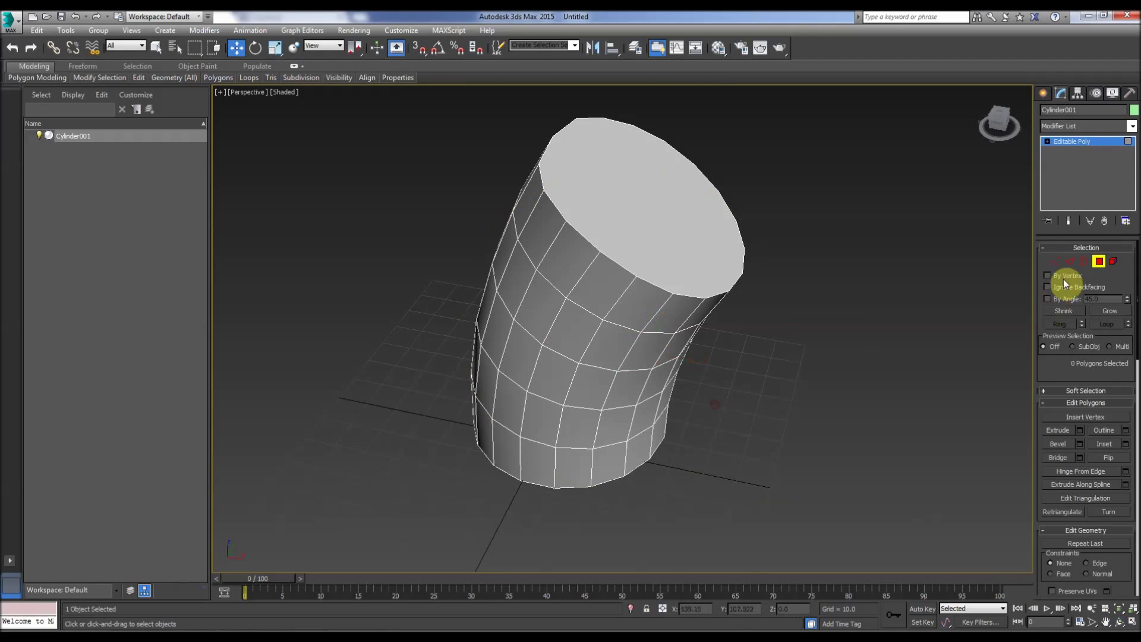
click(1099, 262)
click(828, 276)
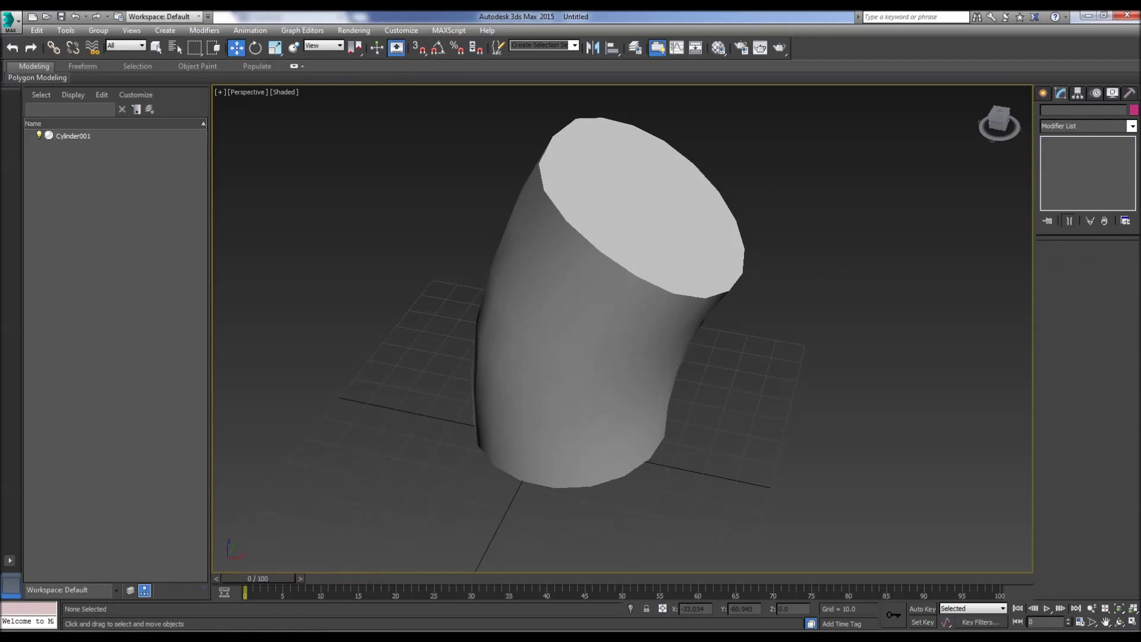
click(244, 581)
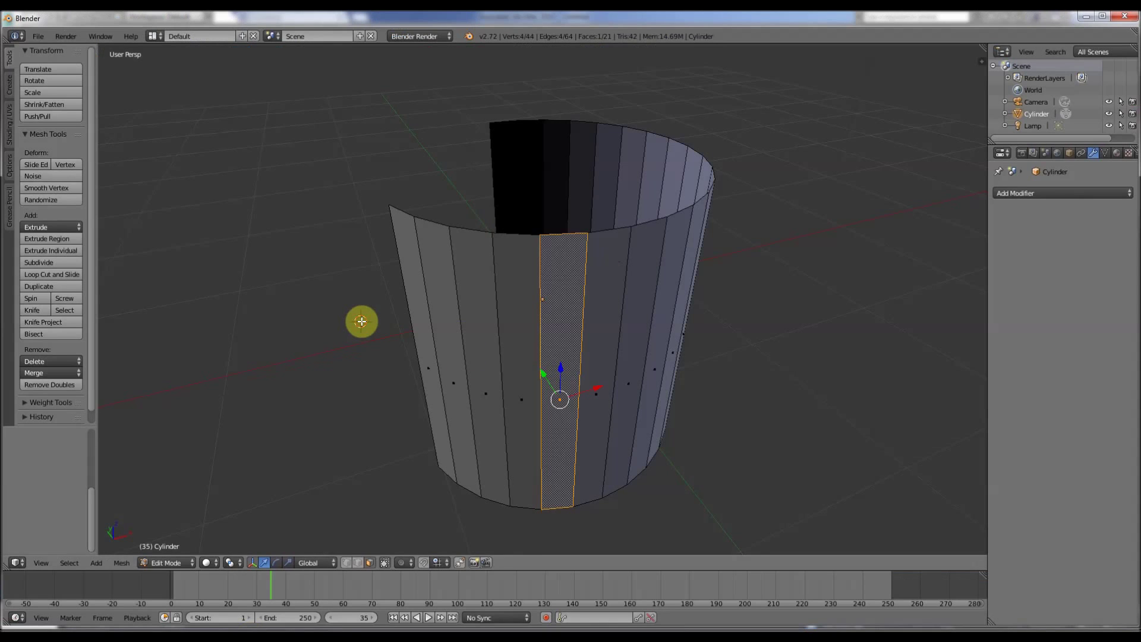
Press Tab to take the partial-cylinder mesh from Edit Mode back to Object Mode.
key(Tab)
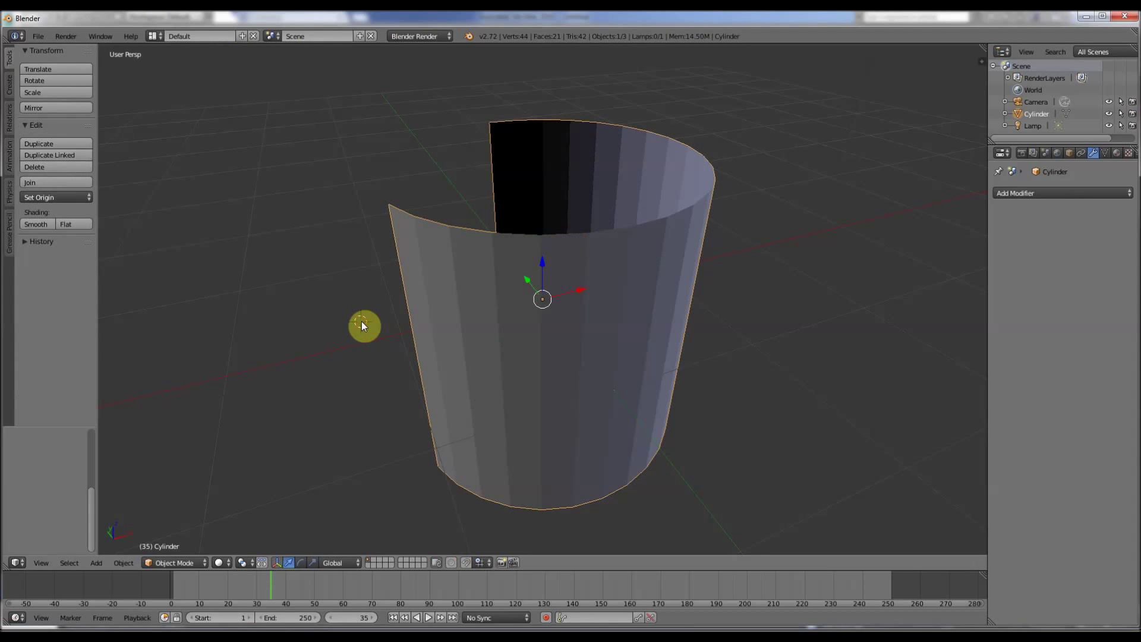